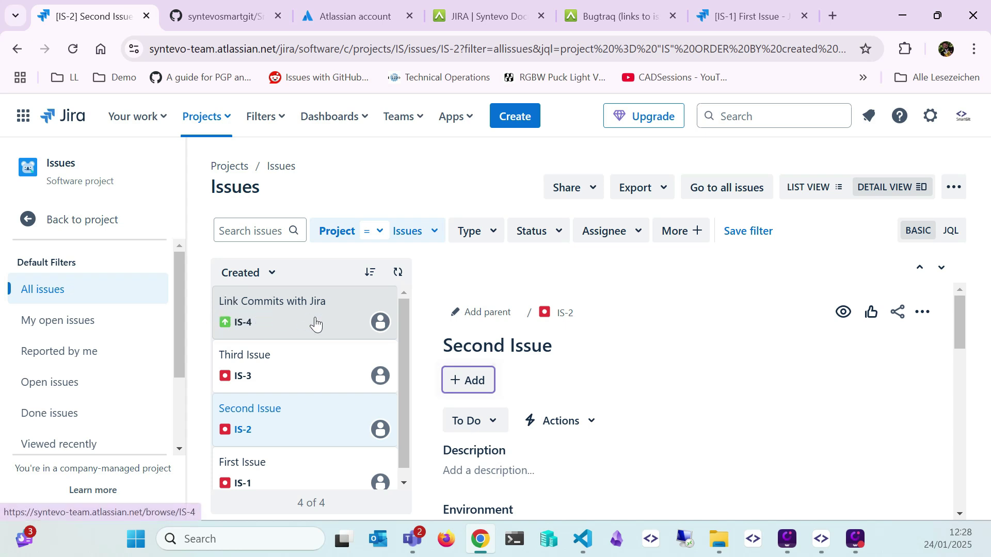
Switch from the Jira issue list to the SmartGitJiraIntegration GitHub repository page
left_click(235, 22)
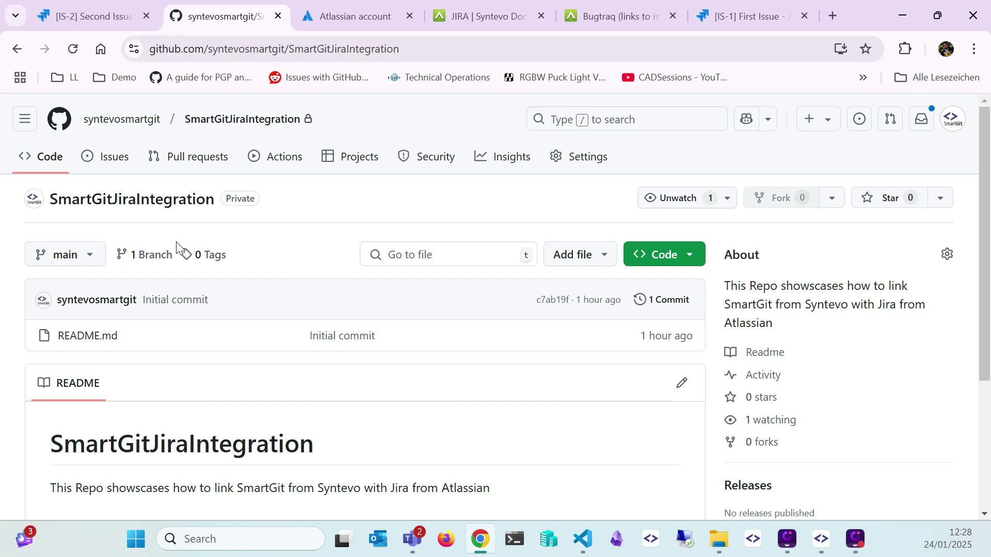
Read through the Syntevo Jira integration documentation page
left_click(480, 19)
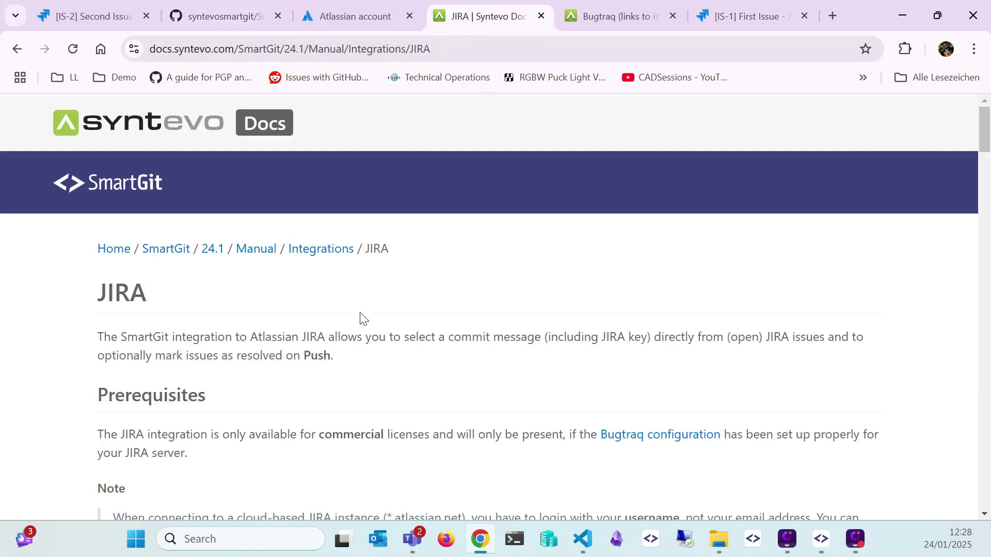
scroll(362, 319, "down", 5)
scroll(361, 318, "up", 3)
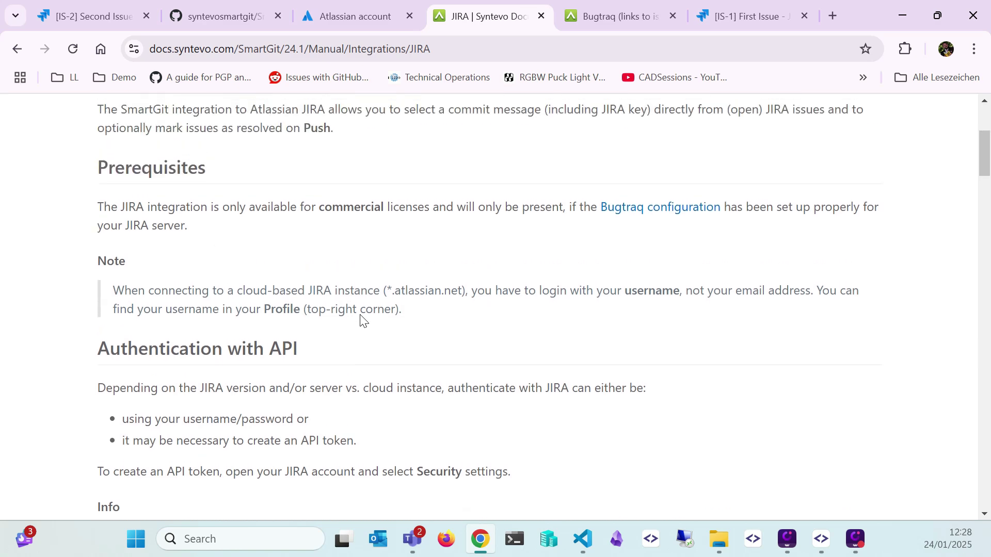
scroll(361, 318, "down", 3)
scroll(361, 318, "up", 1)
scroll(361, 319, "up", 1)
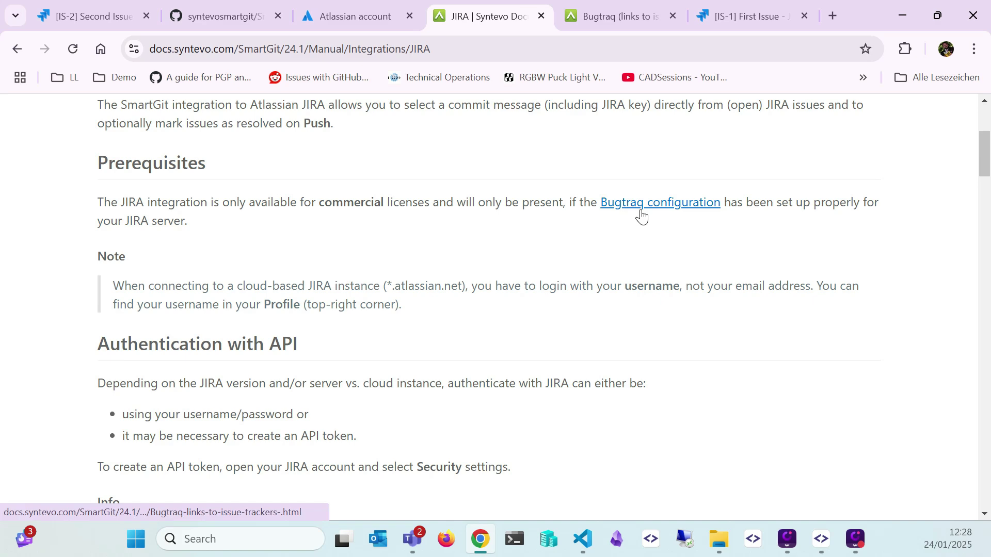
Review the Bugtraq configuration docs' multiple-projects example, then bring up SmartGit's empty repository list
left_click(594, 11)
scroll(495, 309, "down", 5)
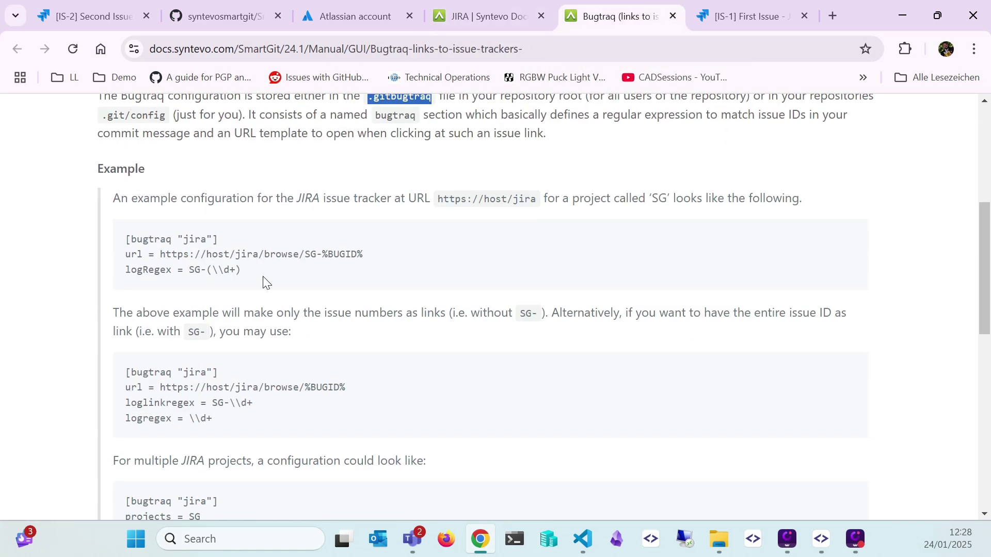
scroll(221, 222, "down", 3)
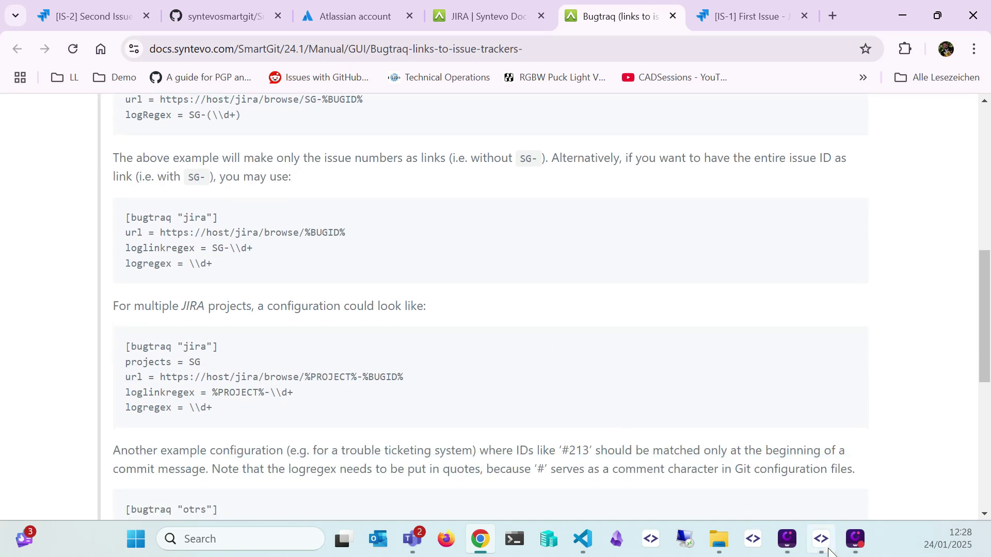
left_click(821, 539)
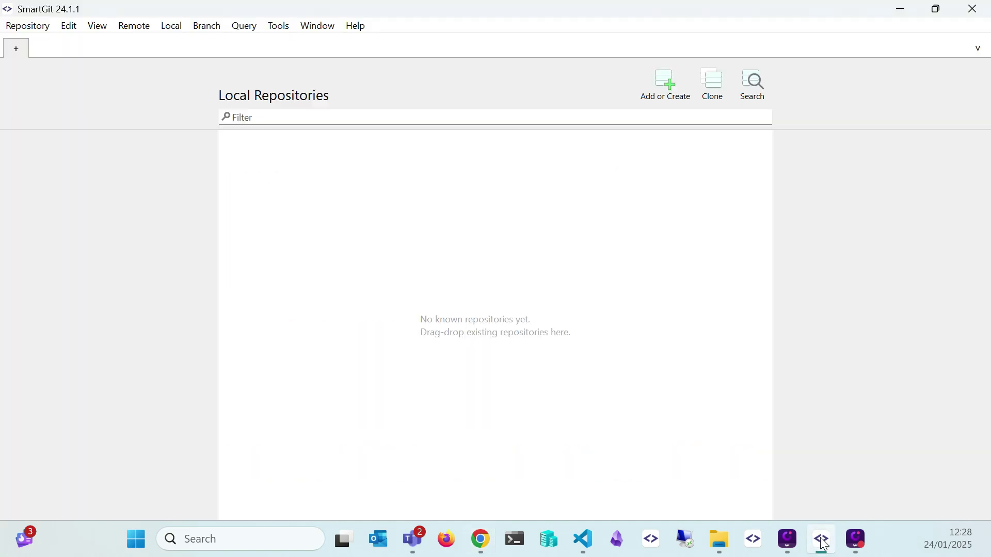
Start a GitHub clone and configure the account without a master password
left_click(715, 98)
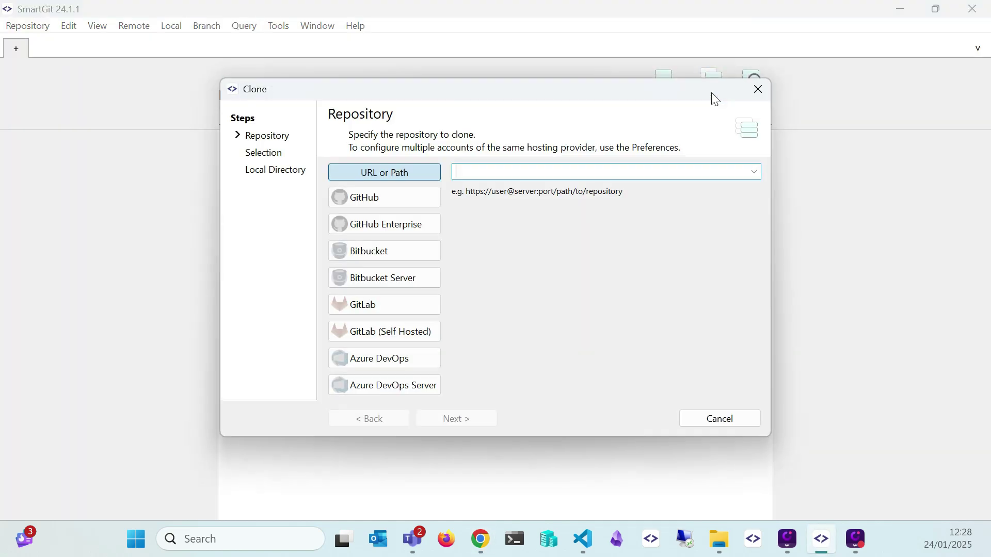
left_click(389, 197)
left_click(498, 205)
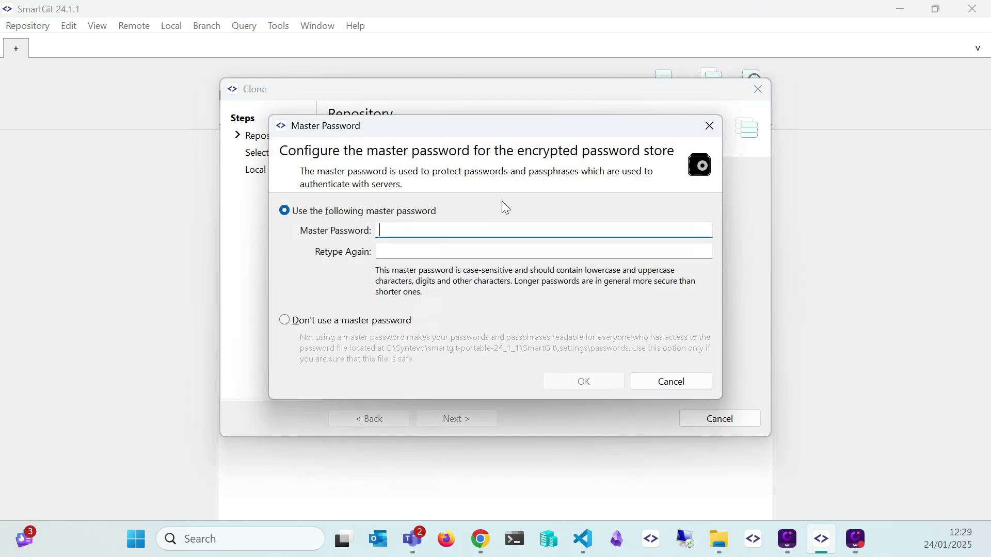
left_click(286, 321)
left_click(615, 381)
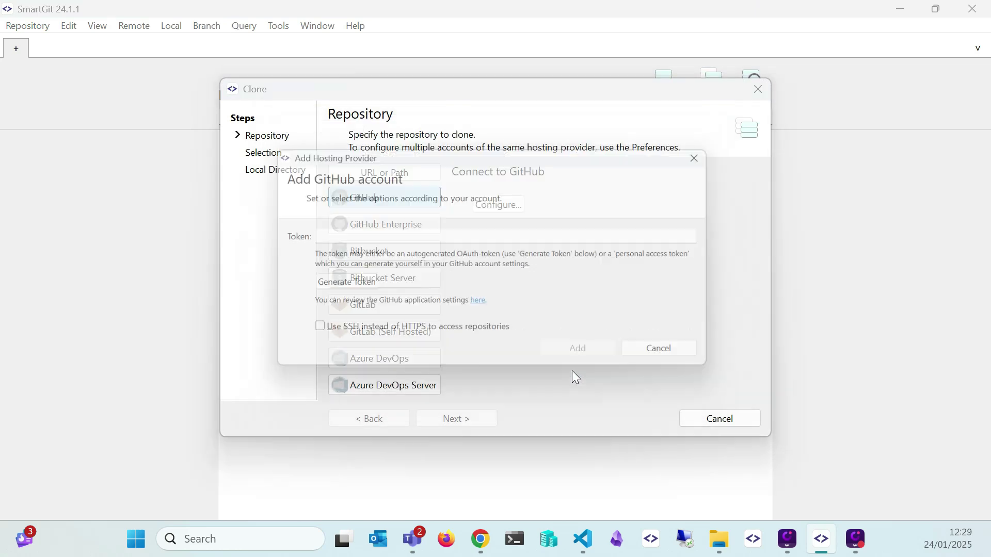
Generate and authorize a GitHub access token, then add the GitHub account
left_click(354, 287)
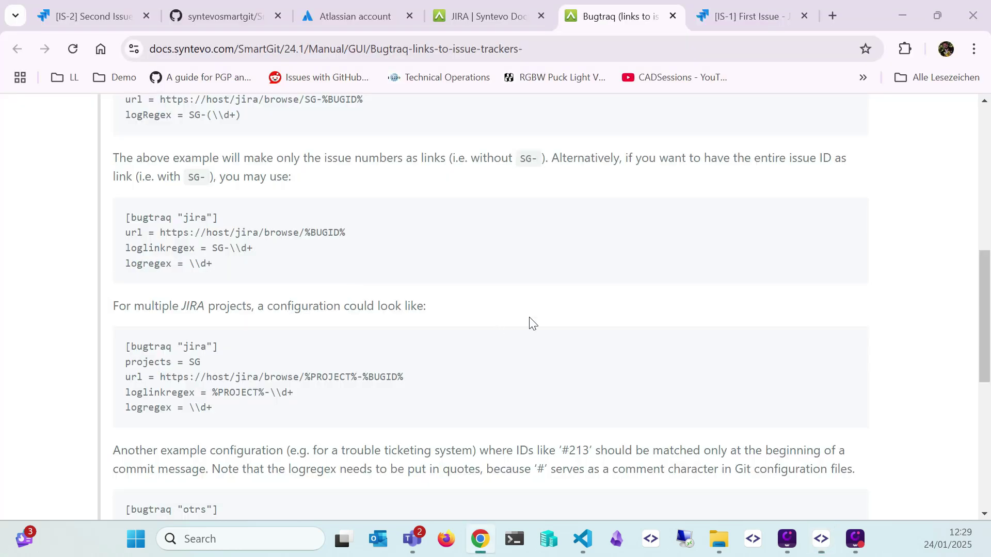
left_click(548, 281)
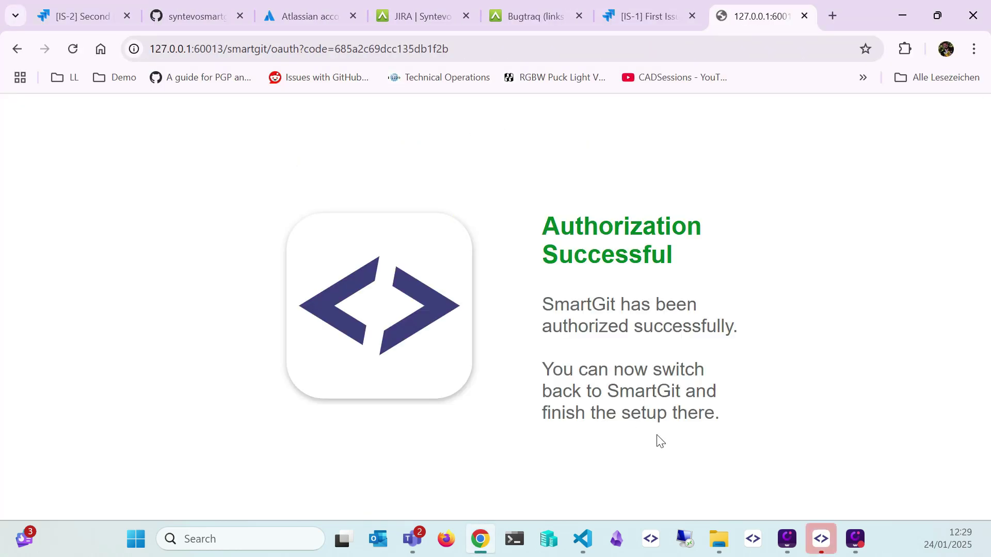
left_click(821, 539)
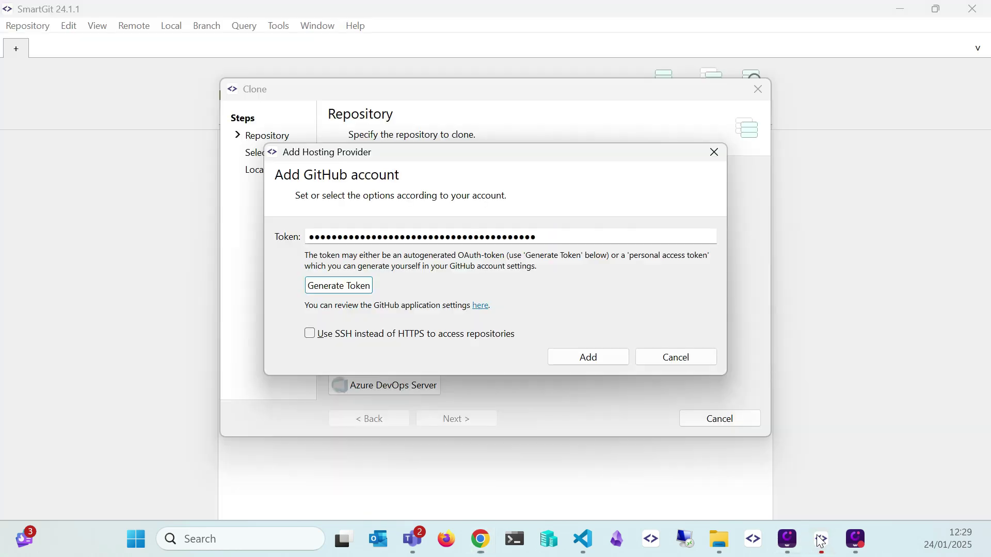
left_click(582, 358)
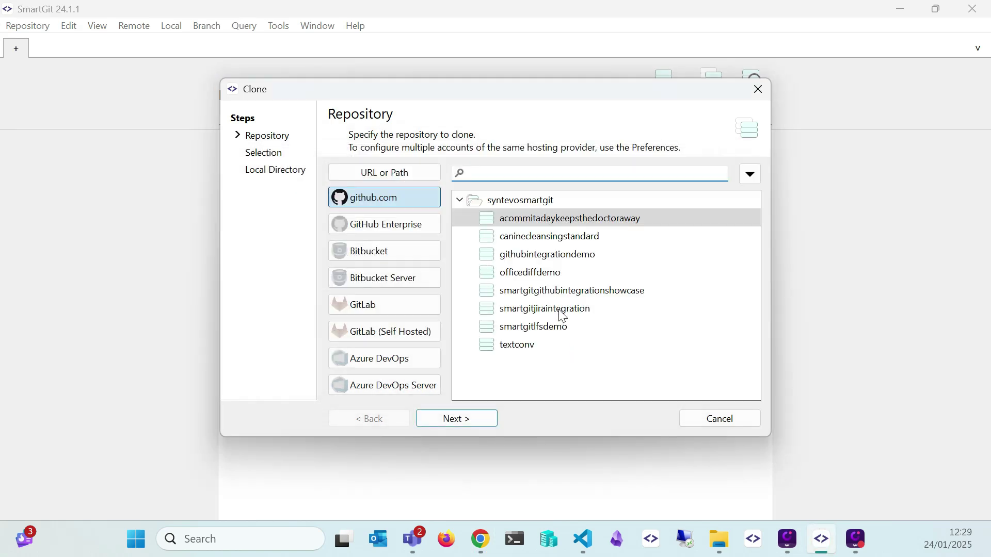
Clone smartgitjiraintegration into a SmartGitJiraIntegration folder with SmartGit as Git credential helper
left_click(561, 311)
left_click(490, 418)
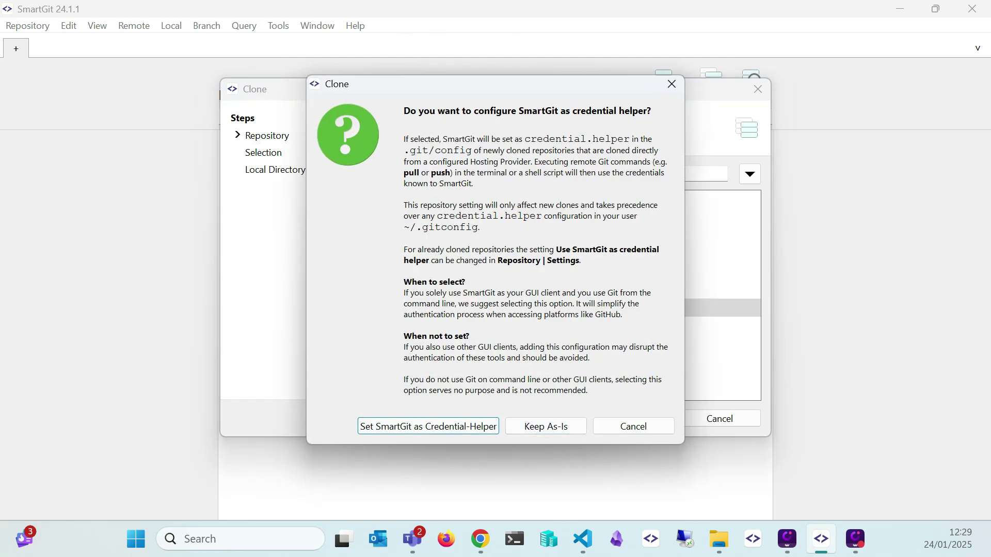
left_click(455, 423)
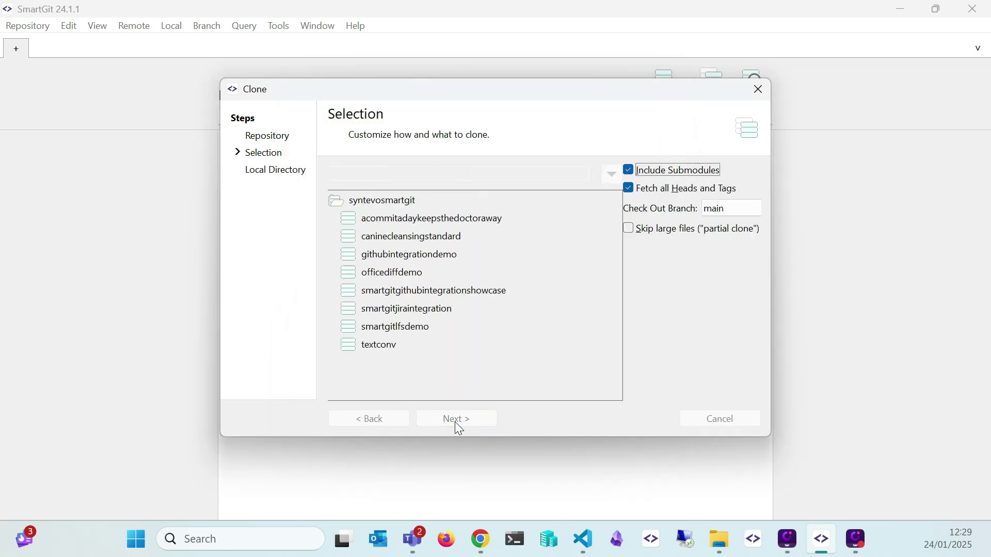
left_click(457, 419)
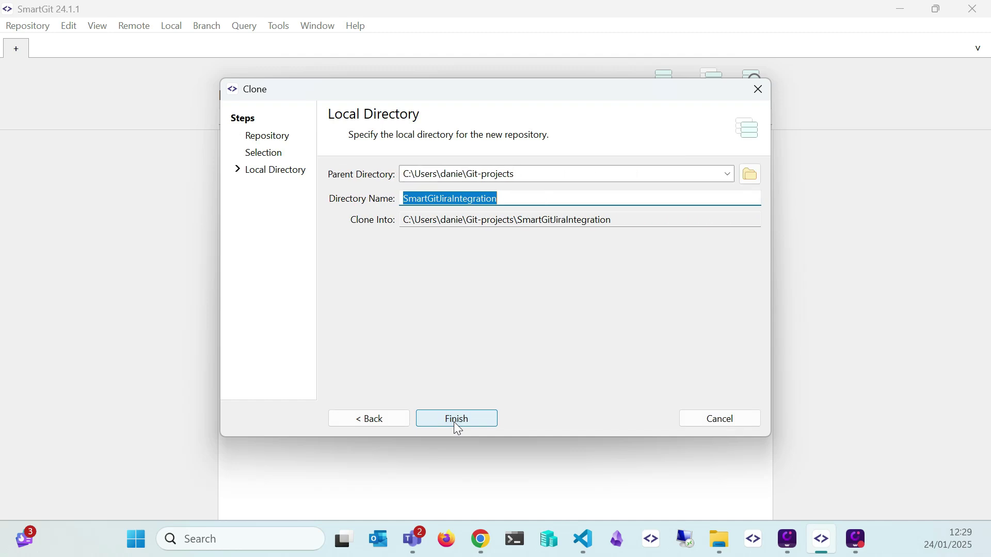
left_click(455, 423)
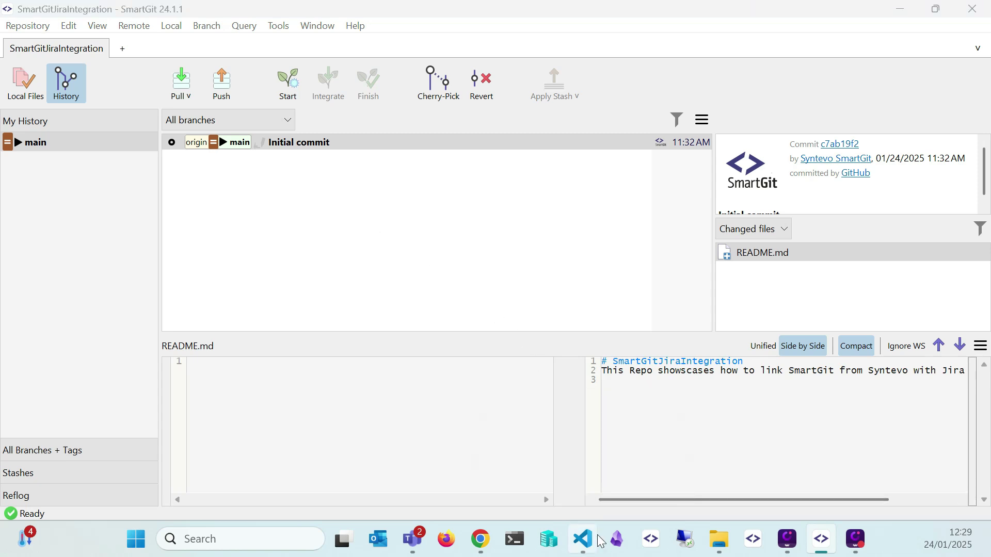
left_click(582, 539)
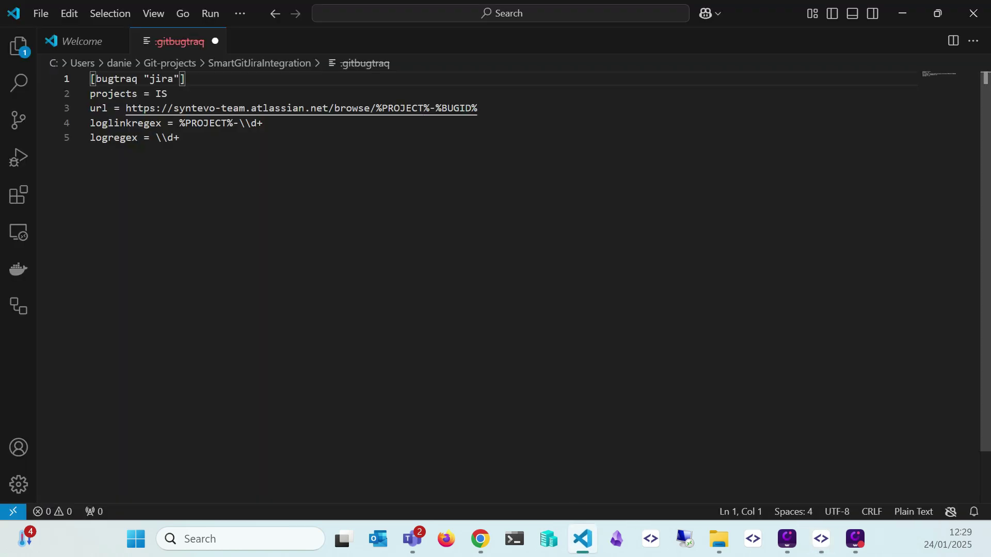
Save .gitbugtraq via File > Save in VS Code and return to SmartGit
left_click(45, 17)
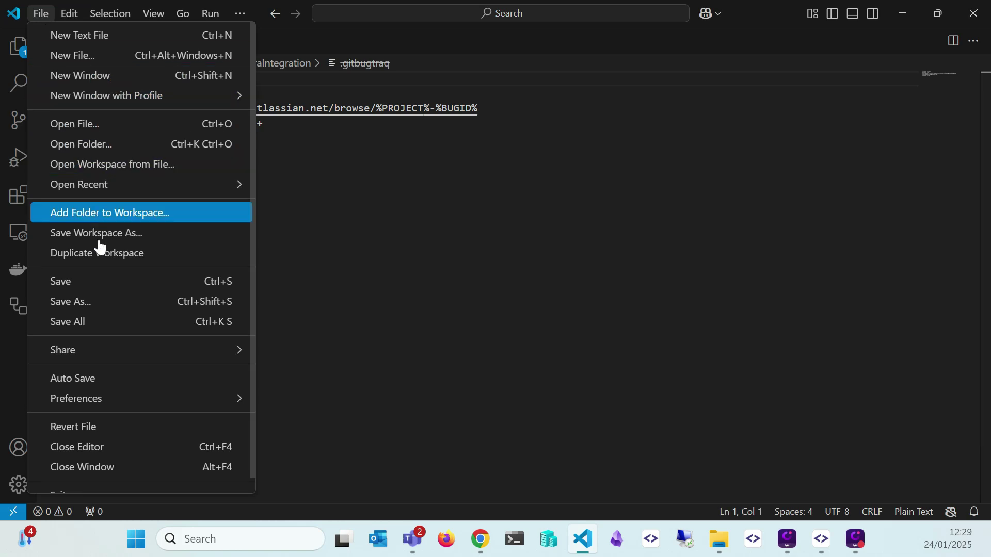
left_click(99, 283)
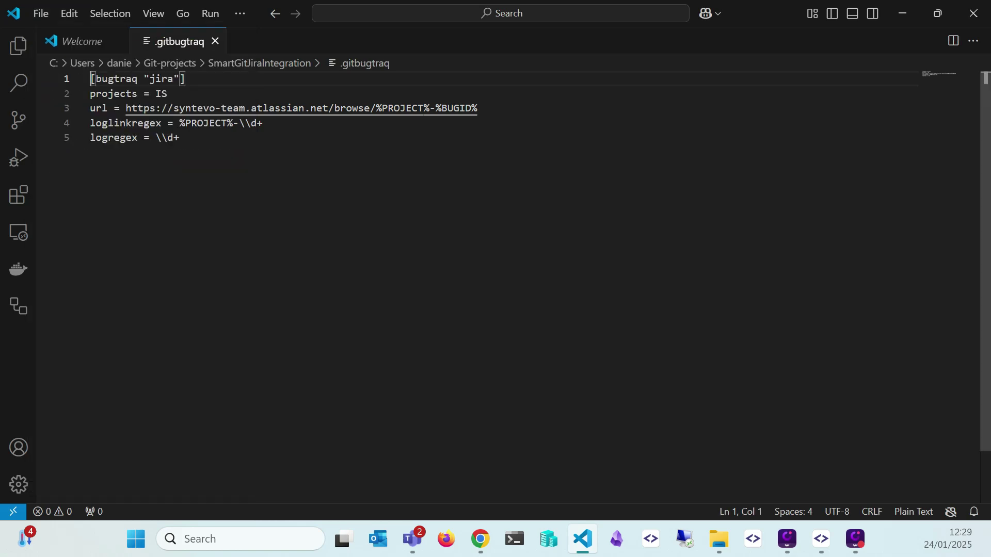
left_click(825, 547)
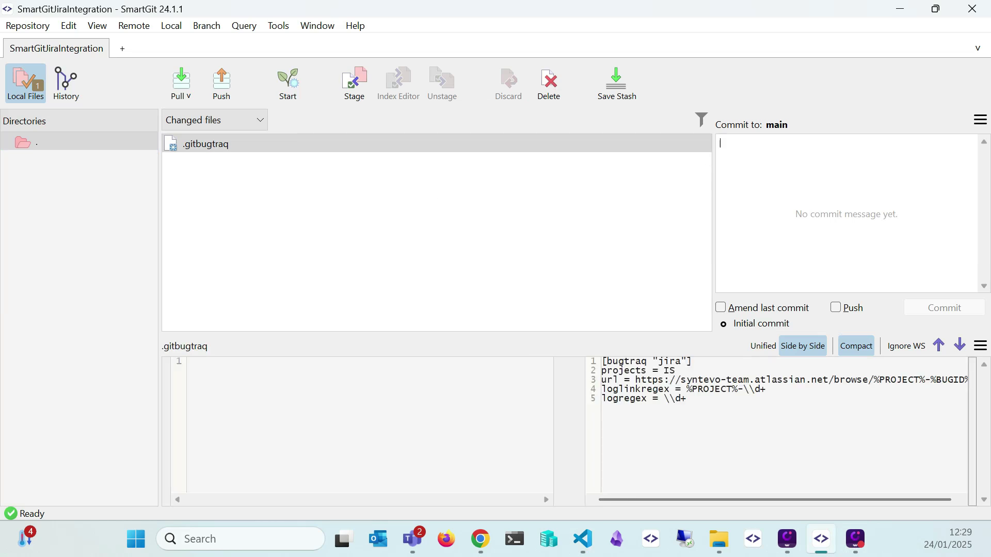
Check the Jira issue list in the browser, then return to SmartGit's commit view
left_click(480, 539)
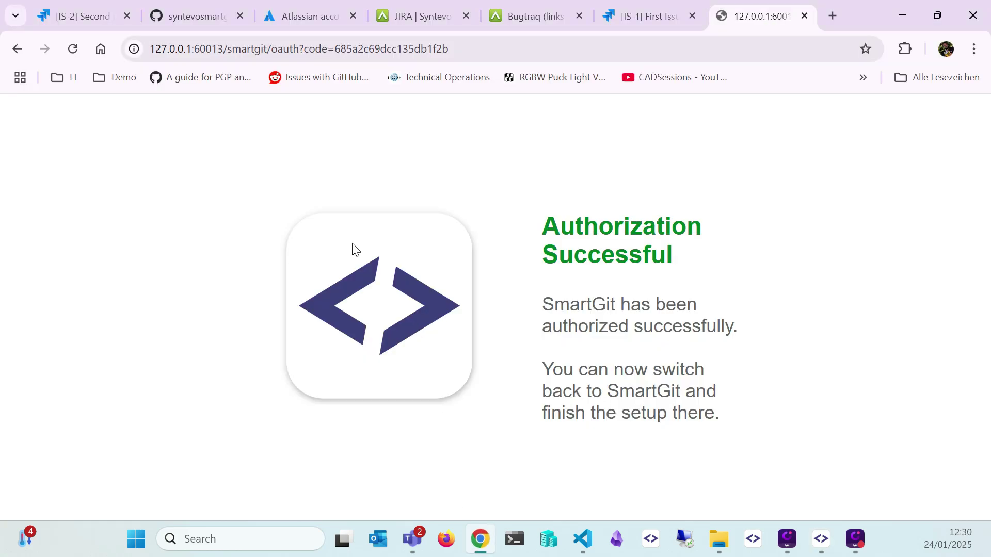
left_click(84, 7)
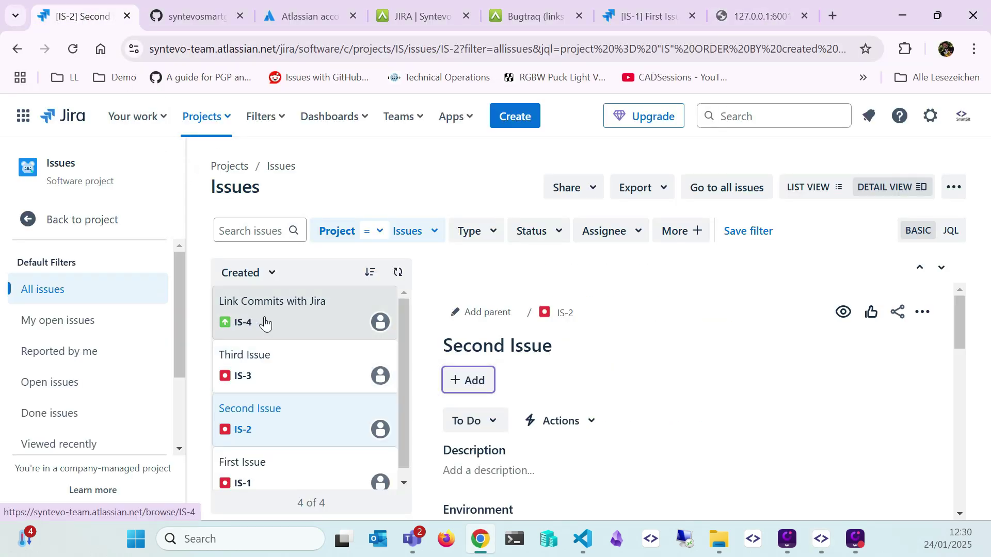
left_click(821, 539)
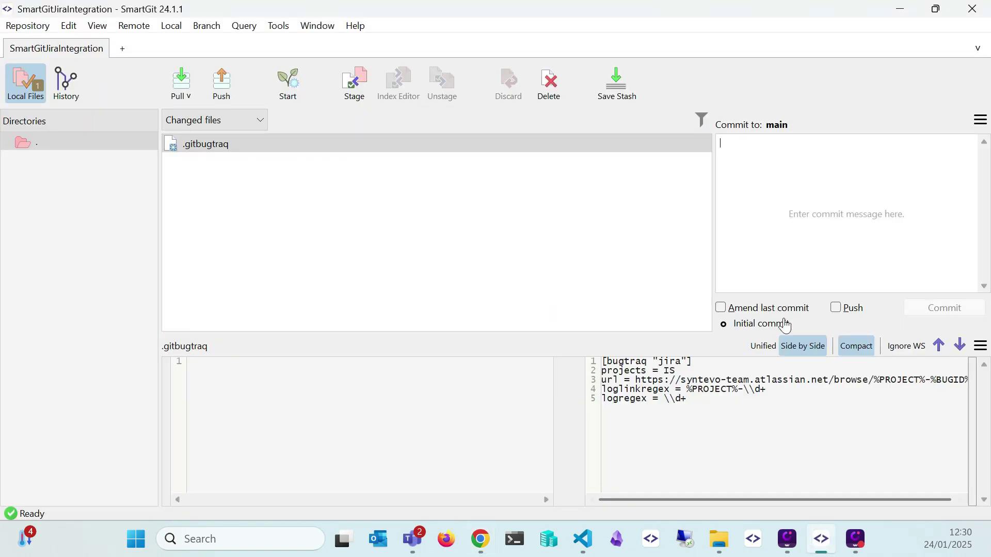
Commit .gitbugtraq with the message 'IS-4 added .gitbugtraq', confirming the committer e-mail
type("IS")
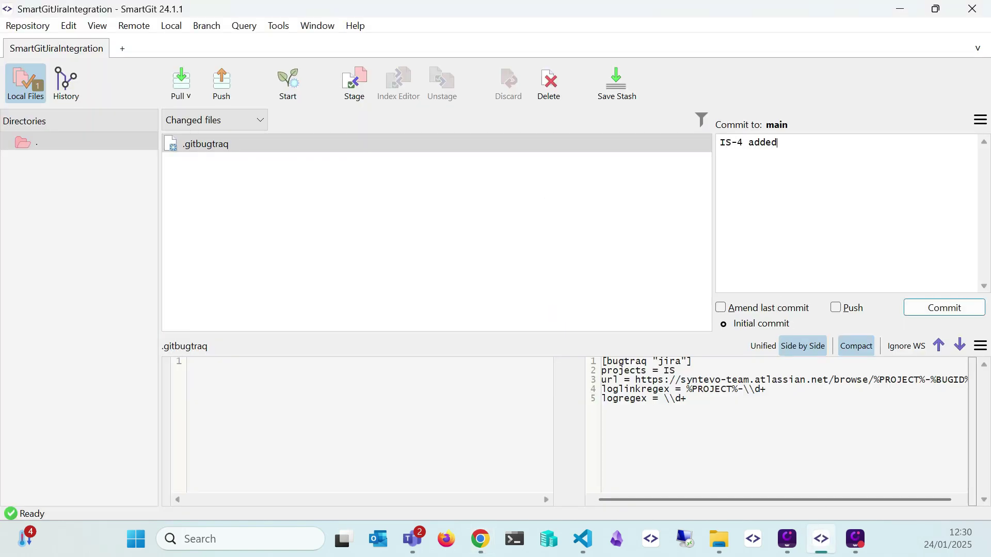
type("-4 added")
key("ctrl+space")
key("Return")
left_click(917, 310)
left_click(574, 338)
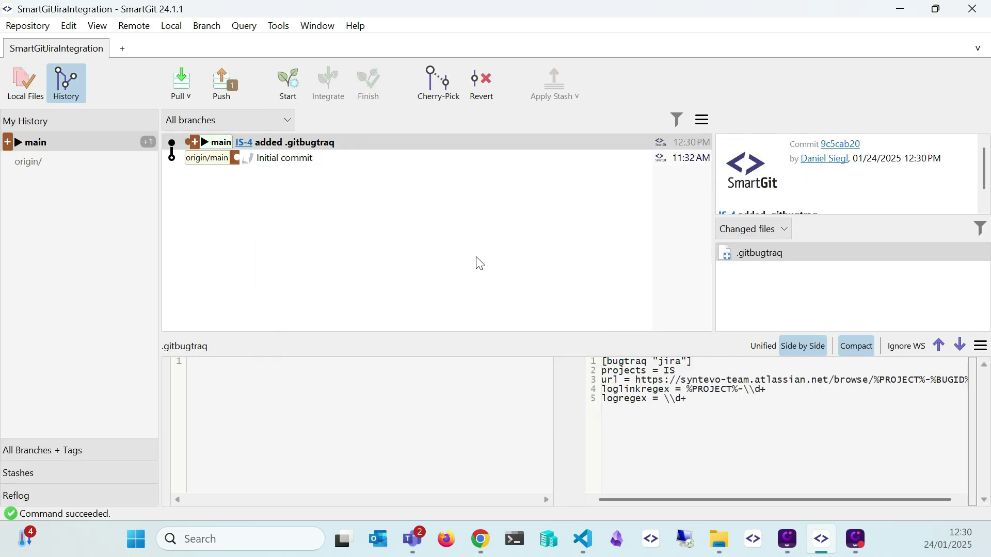
Open Jira issue IS-4 'Link Commits with Jira' from the commit log's issue link
left_click(245, 143)
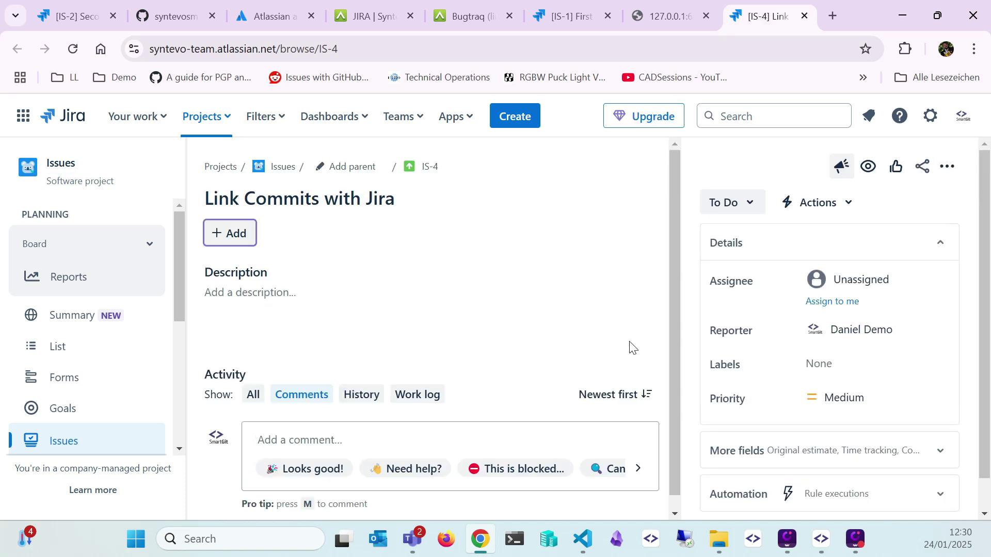
Insert '#this links Jira to SmartGit' as the first line of .gitbugtraq and save
left_click(582, 539)
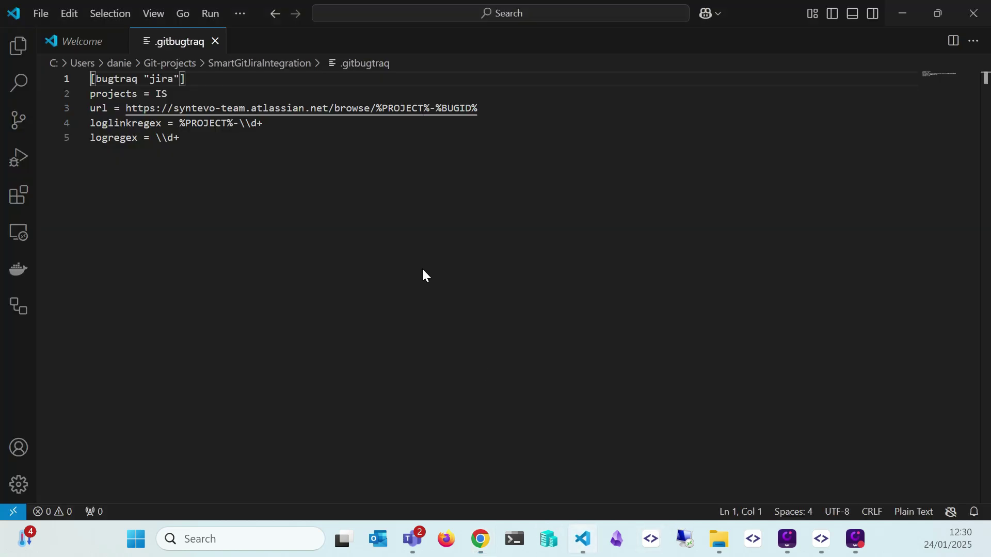
key("Return")
key("Up")
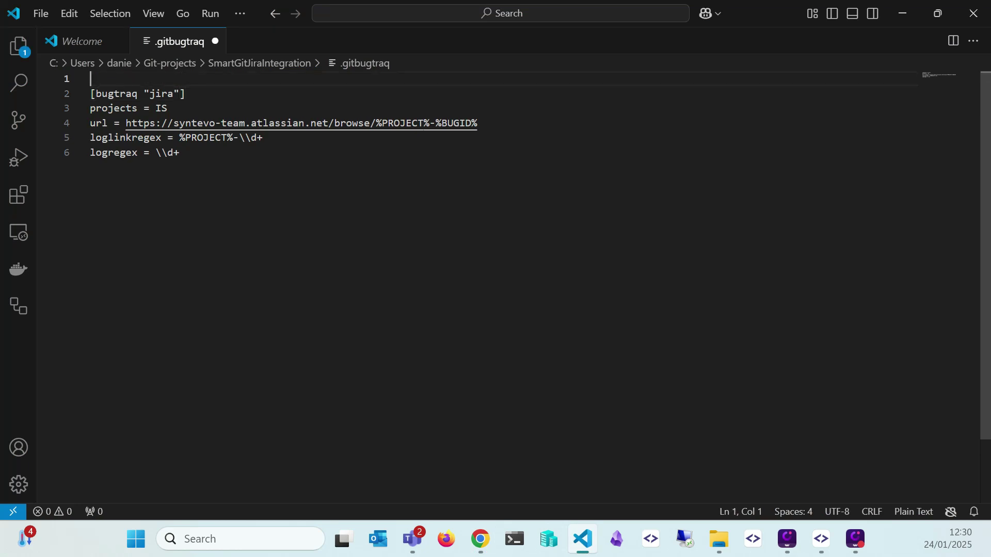
type("#")
type("this lin")
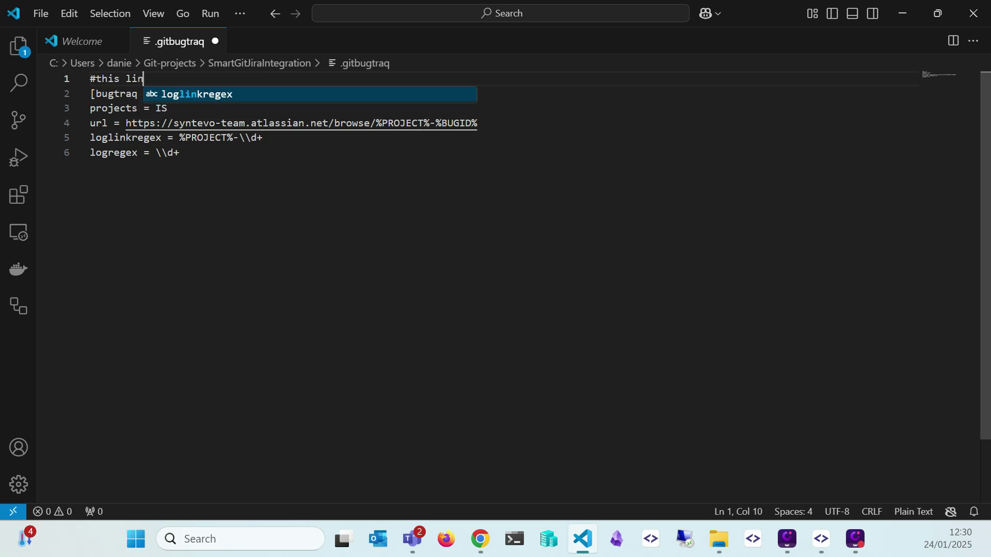
type("ks Jira to")
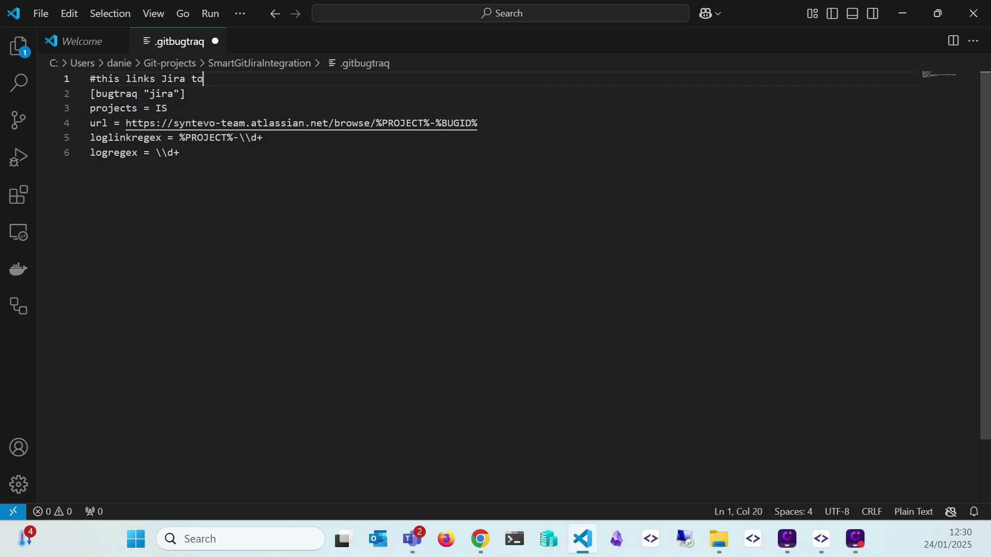
type(" SmartGit")
key("ctrl+s")
Choose Select from JIRA... for the commit message and enter the Jira user name
left_click(821, 539)
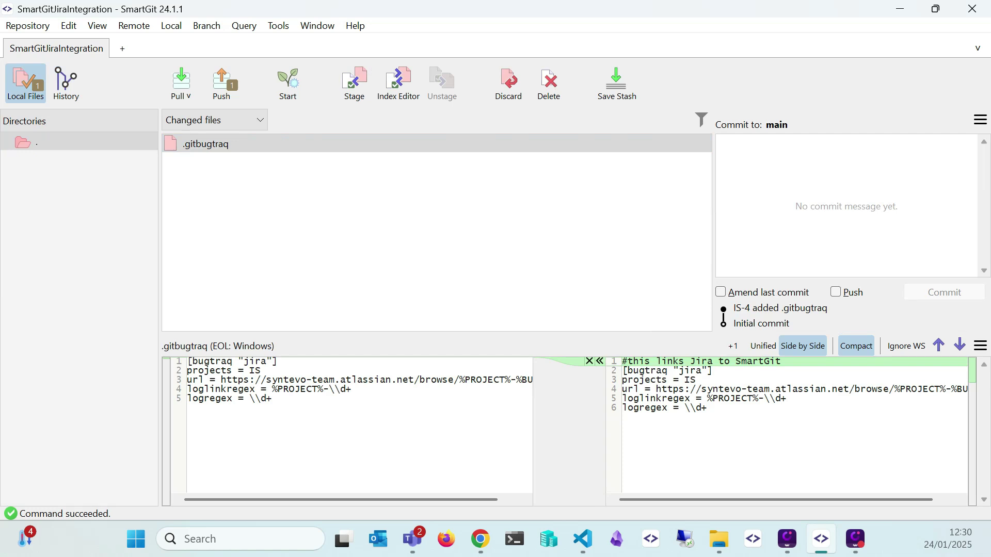
left_click(982, 124)
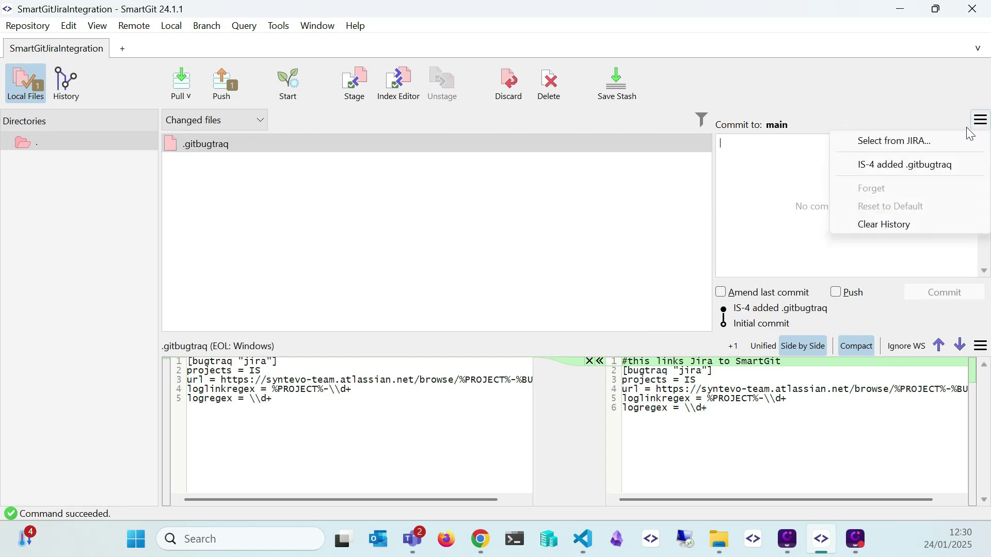
left_click(919, 143)
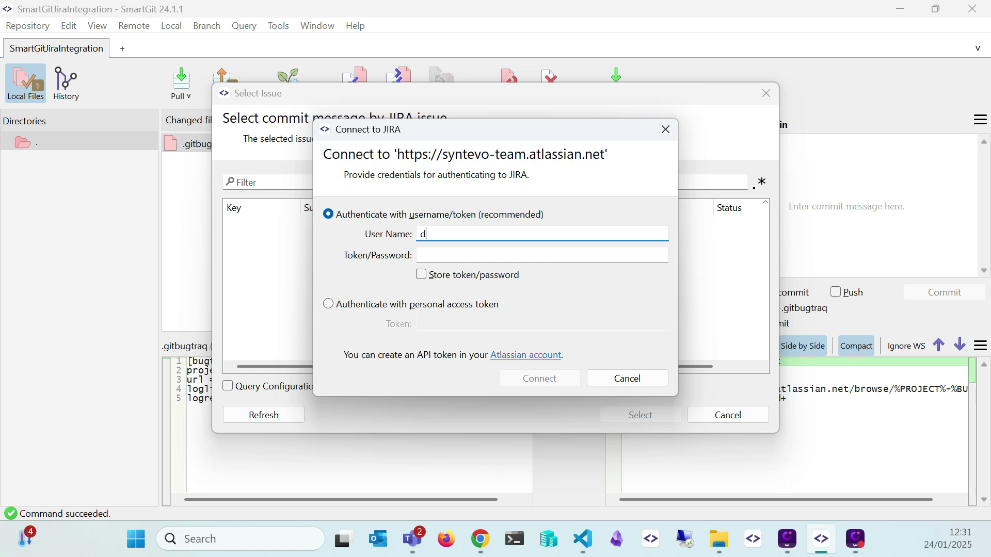
Create and copy an Atlassian API token named 'SmartGit', then focus SmartGit's Jira password field
left_click(480, 539)
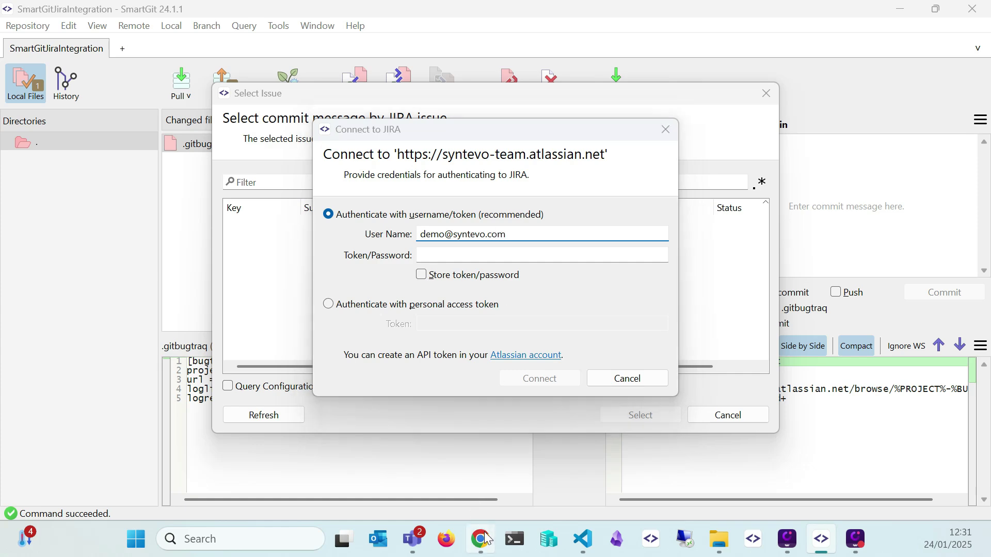
left_click(289, 16)
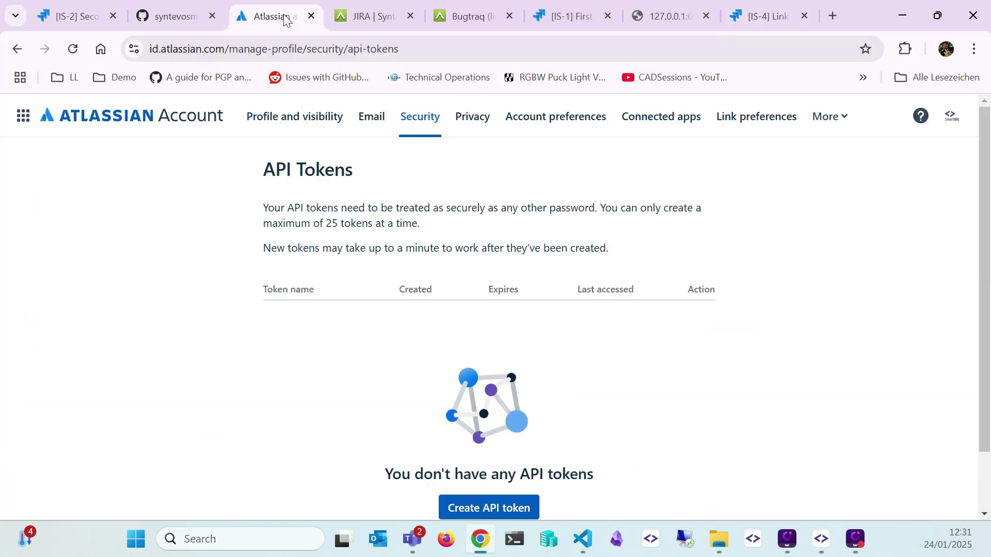
scroll(340, 281, "down", 1)
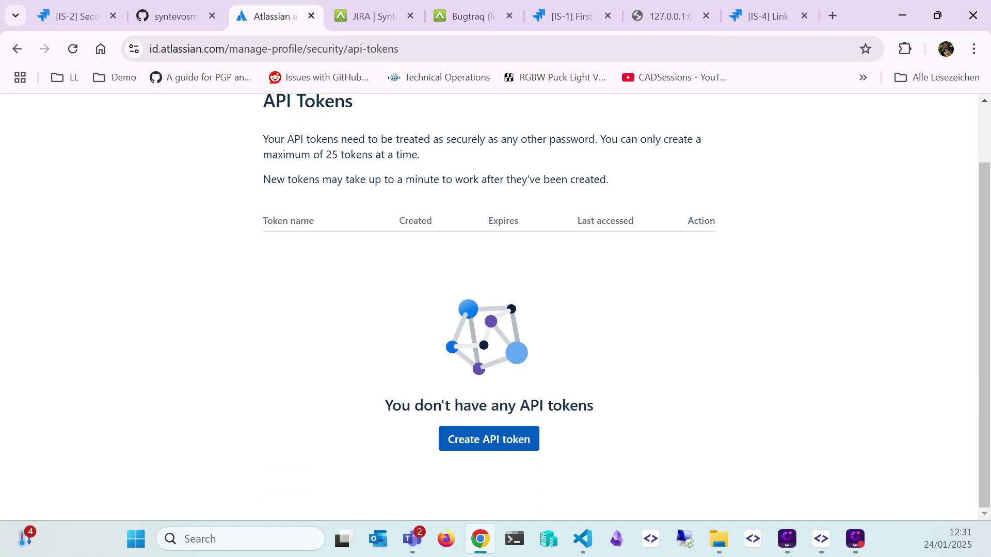
left_click(489, 441)
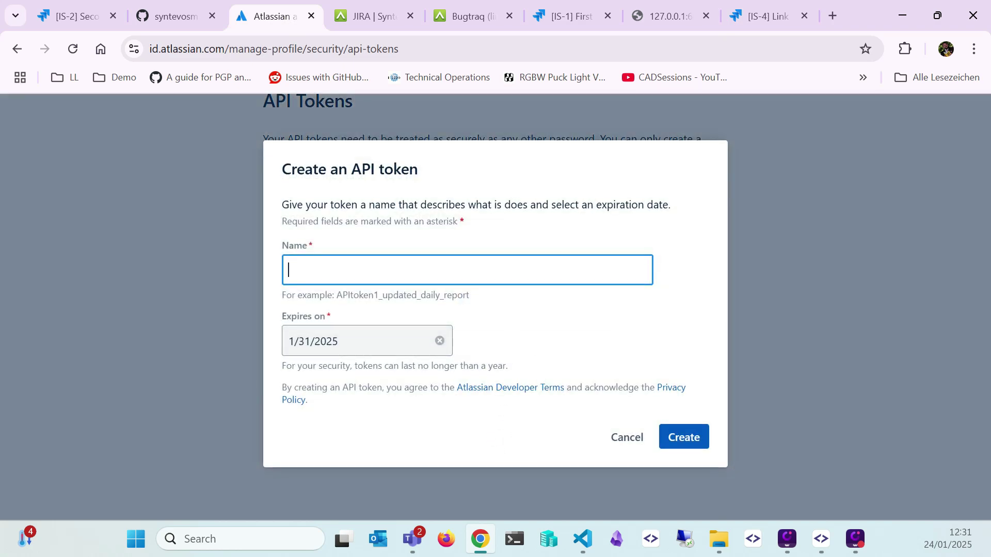
type("SmartGit")
left_click(693, 436)
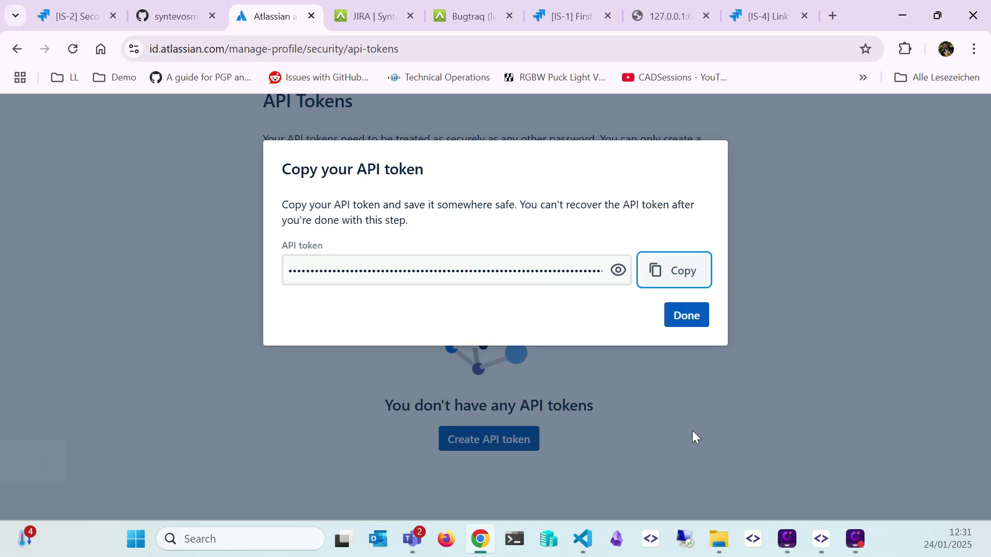
left_click(687, 265)
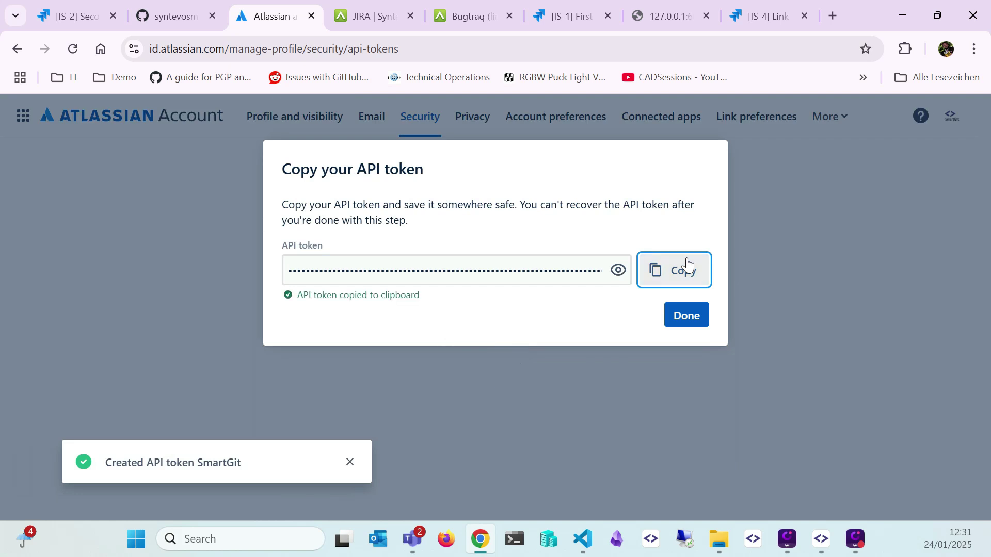
left_click(821, 539)
left_click(465, 256)
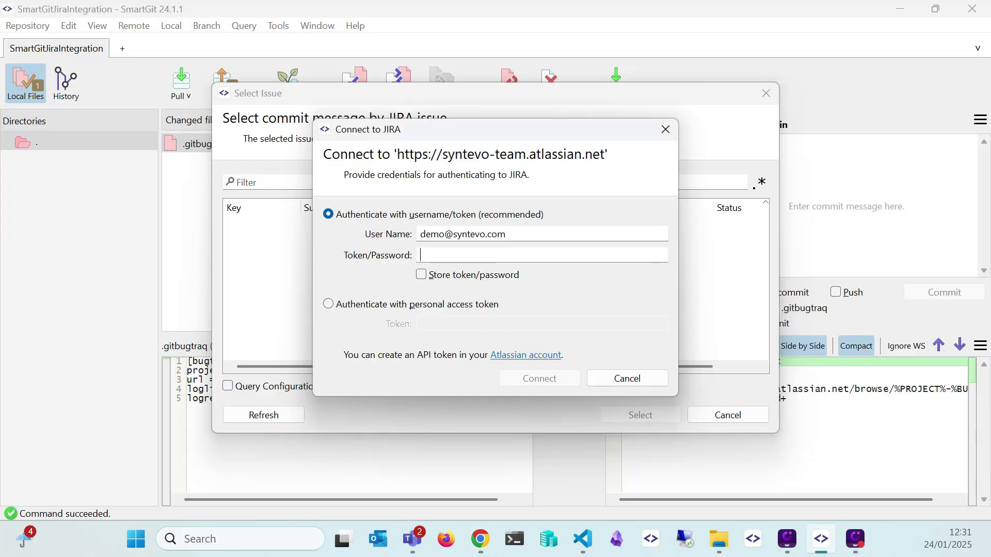
Connect to Jira with the pasted, stored API token and accept the server's certificate fingerprint
key("ctrl+v")
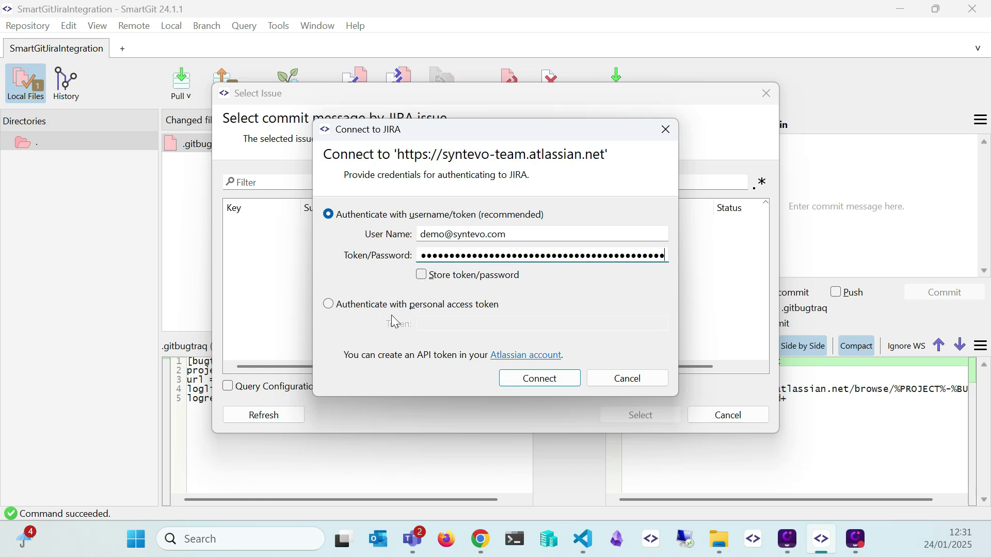
left_click(422, 276)
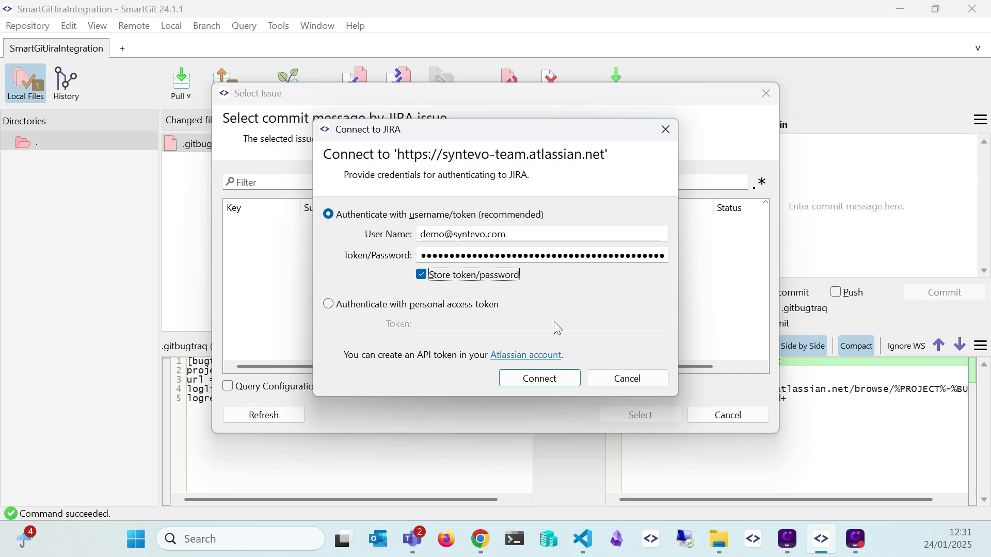
left_click(551, 380)
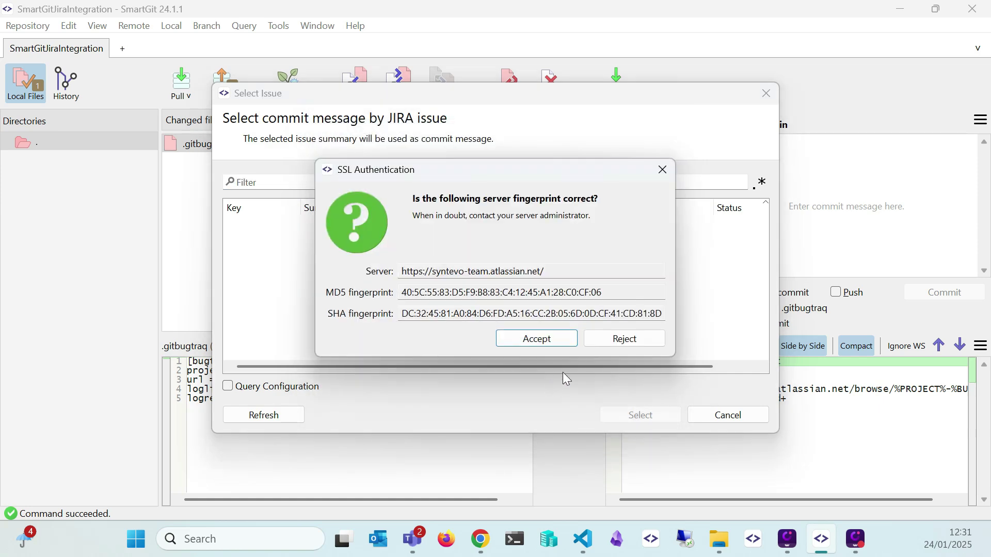
left_click(541, 339)
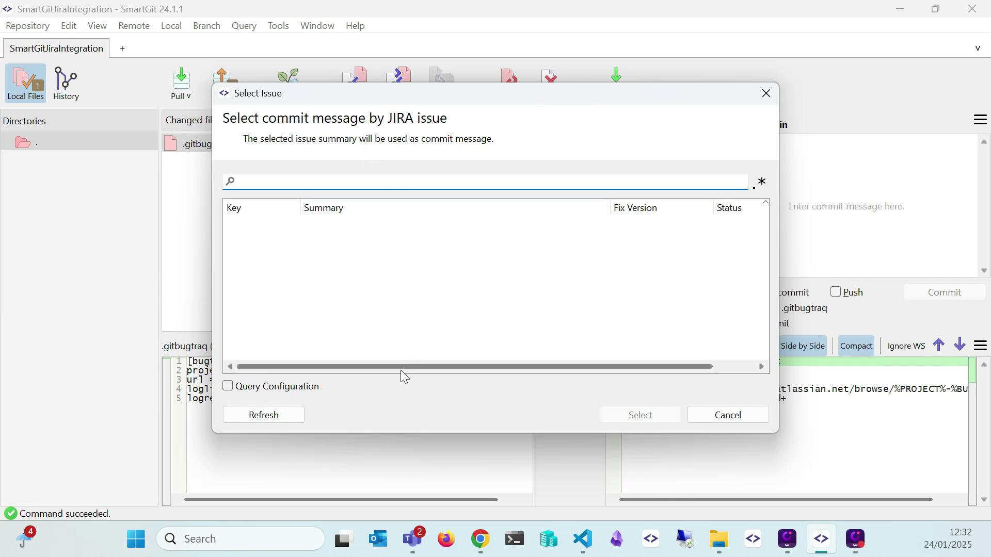
Show the Select Issue dialog's Query Configuration and move the dialog up so its buttons are visible
left_click(319, 391)
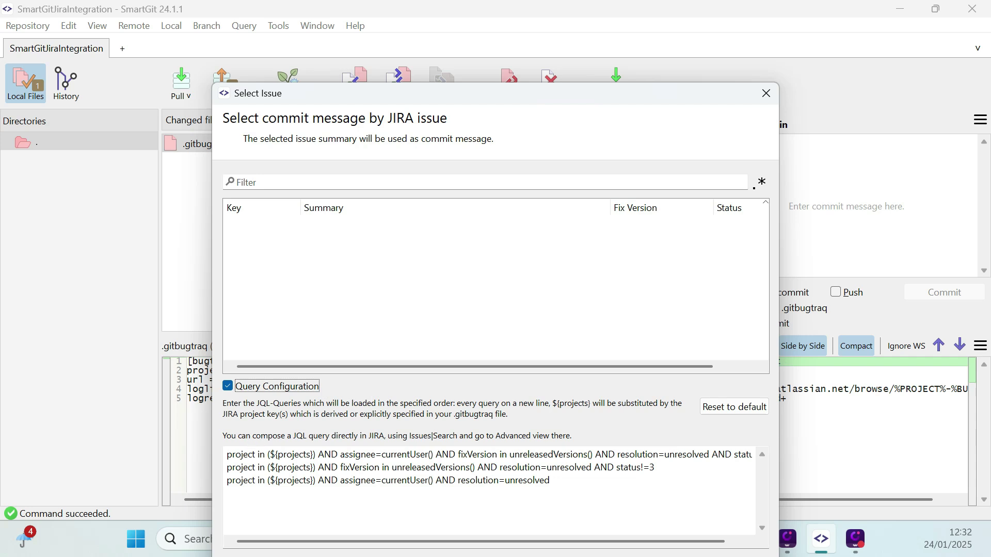
left_click_drag(534, 99, 536, 33)
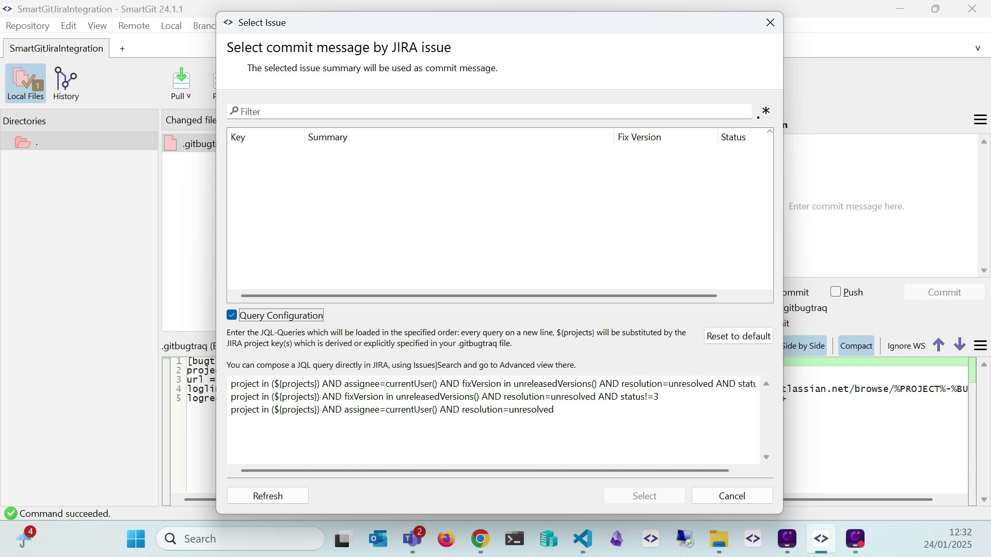
left_click(485, 542)
Copy the Jira issue filter as the JQL query project = "IS" ORDER BY created DESC
left_click(72, 16)
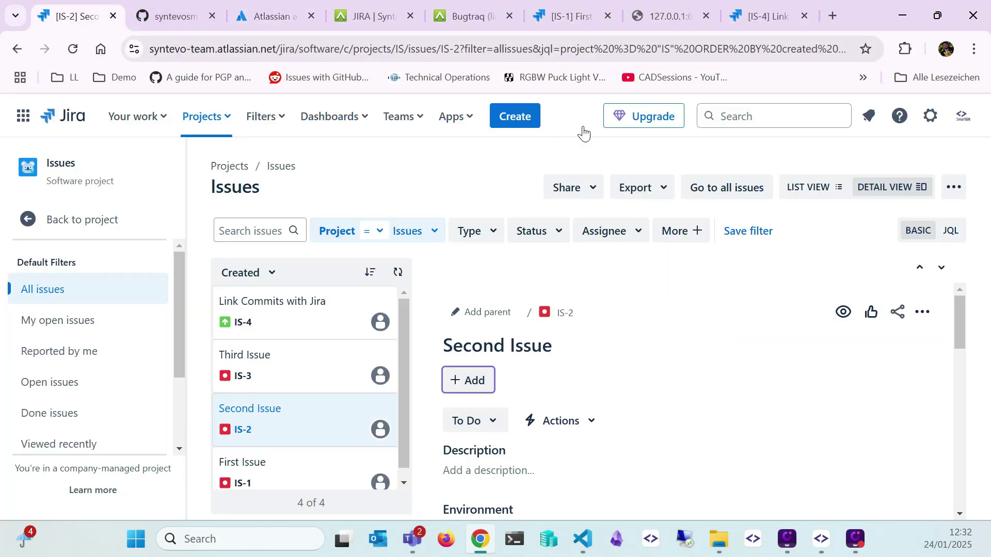
left_click(951, 232)
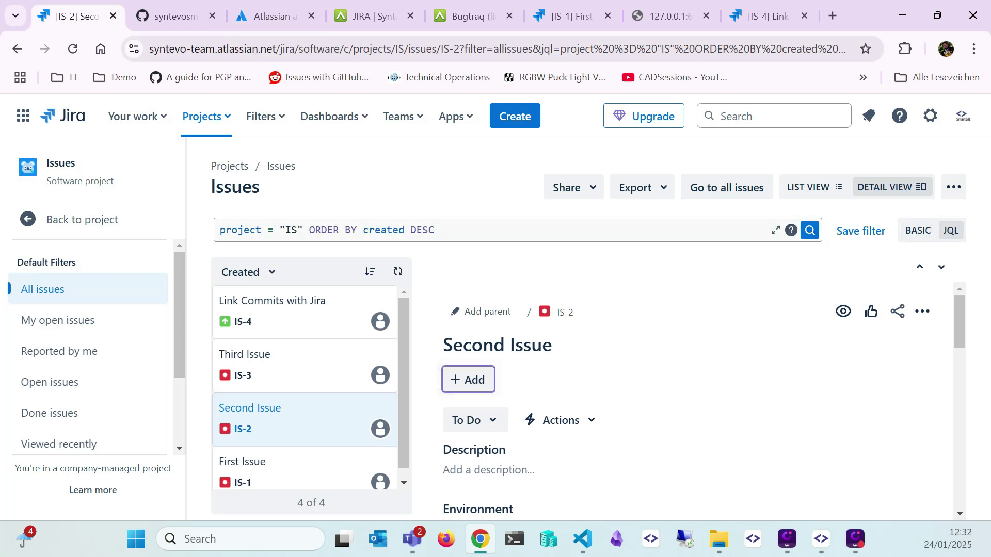
left_click_drag(464, 231, 165, 227)
key("ctrl+c")
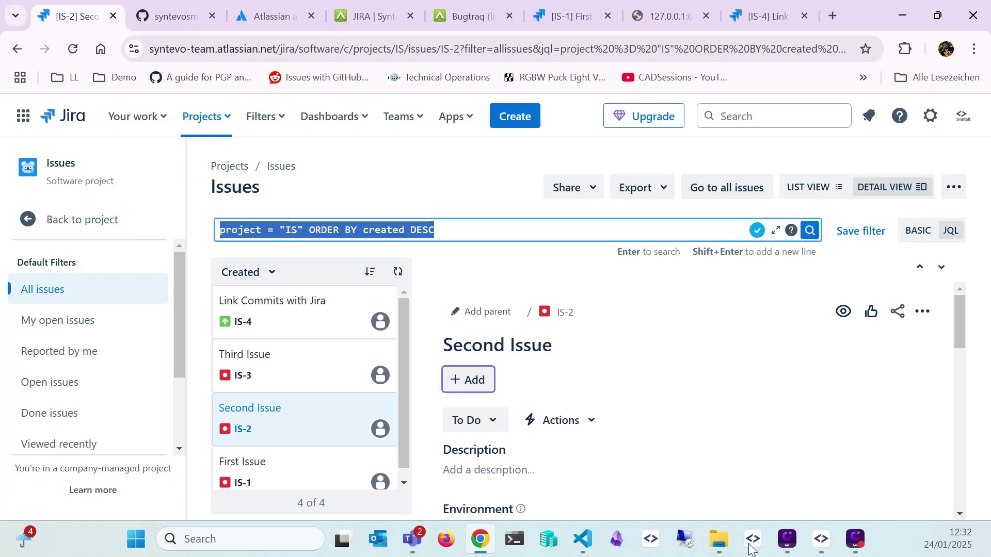
left_click(821, 539)
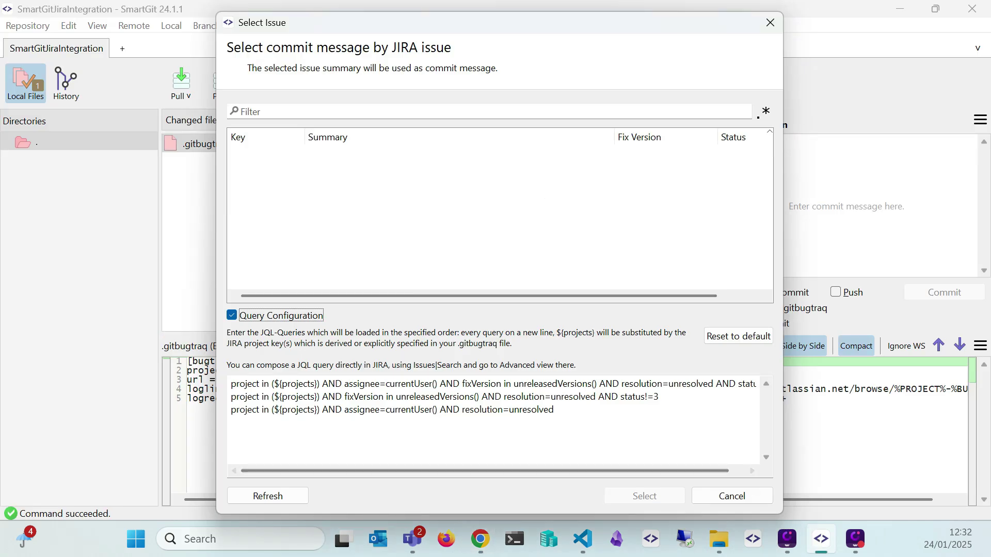
Replace the three JQL queries with project = "IS" ORDER BY created DESC, refresh, and select IS-4 as the message
left_click_drag(557, 417, 231, 384)
key("ctrl+v")
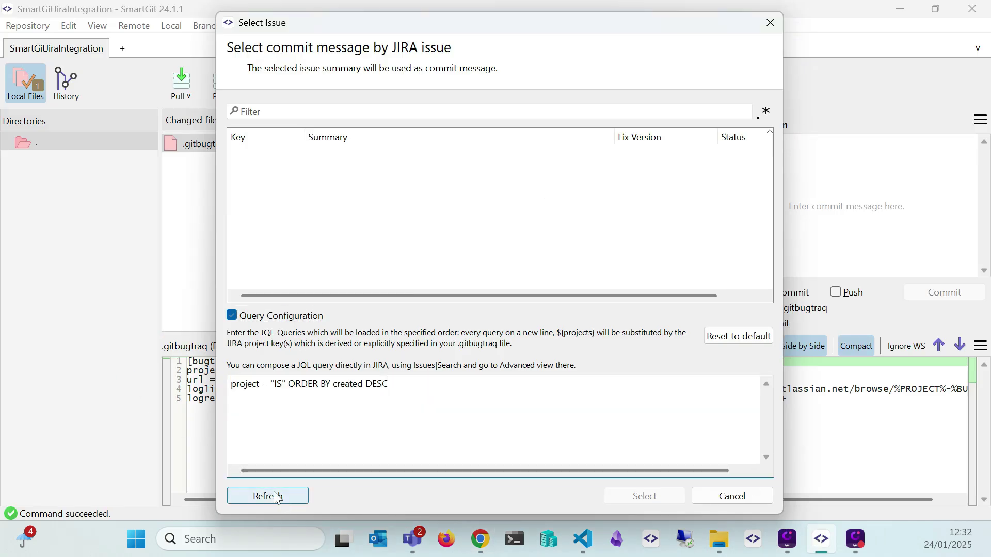
left_click(277, 497)
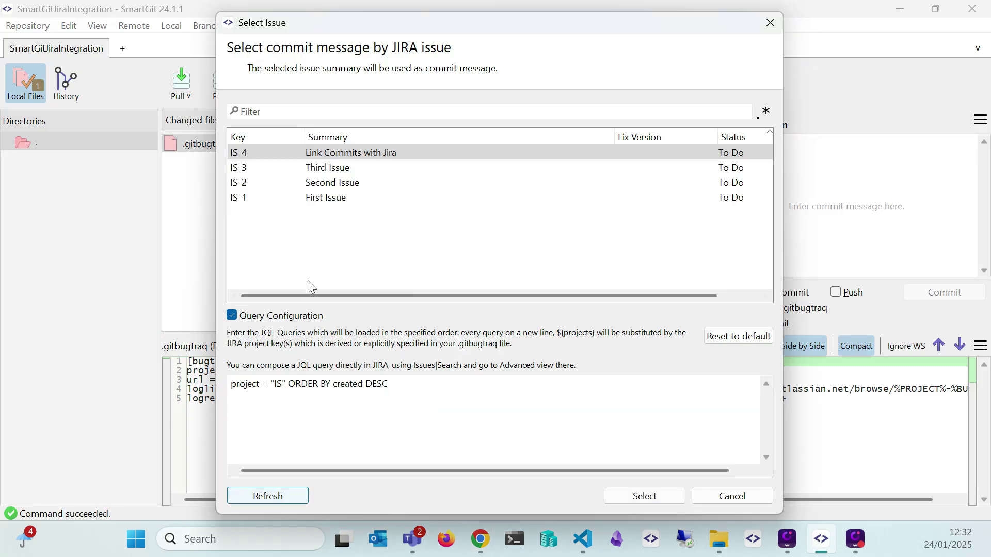
left_click(360, 156)
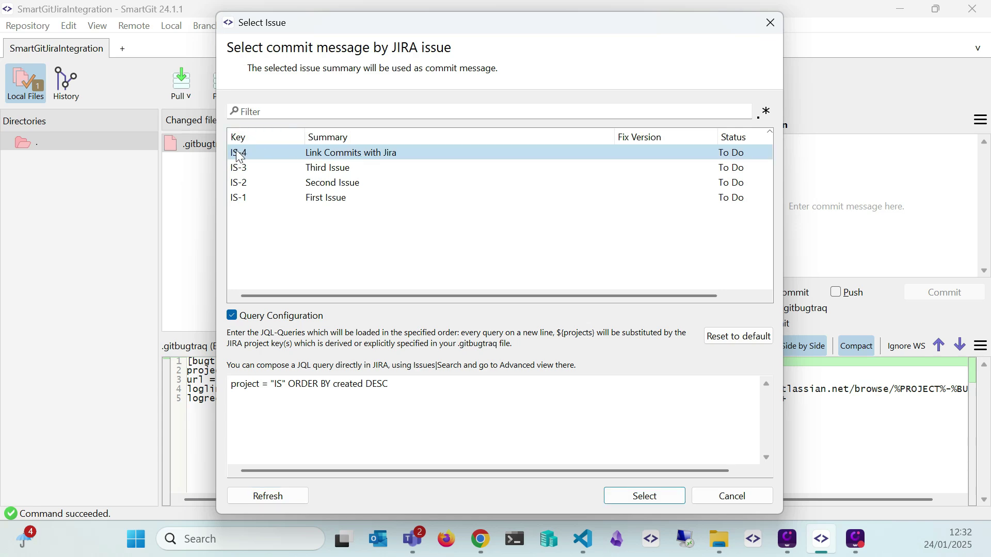
left_click(647, 500)
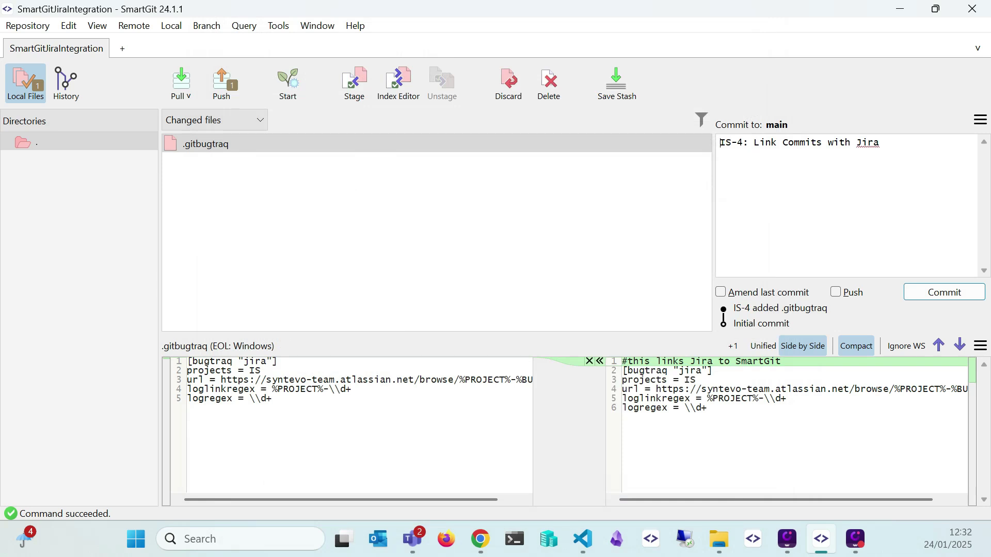
Add the line 'Added comment to .gitbugtraq' below the IS-4 message and commit
key("Return")
type("Added comment to")
key("ctrl+space")
key("Return")
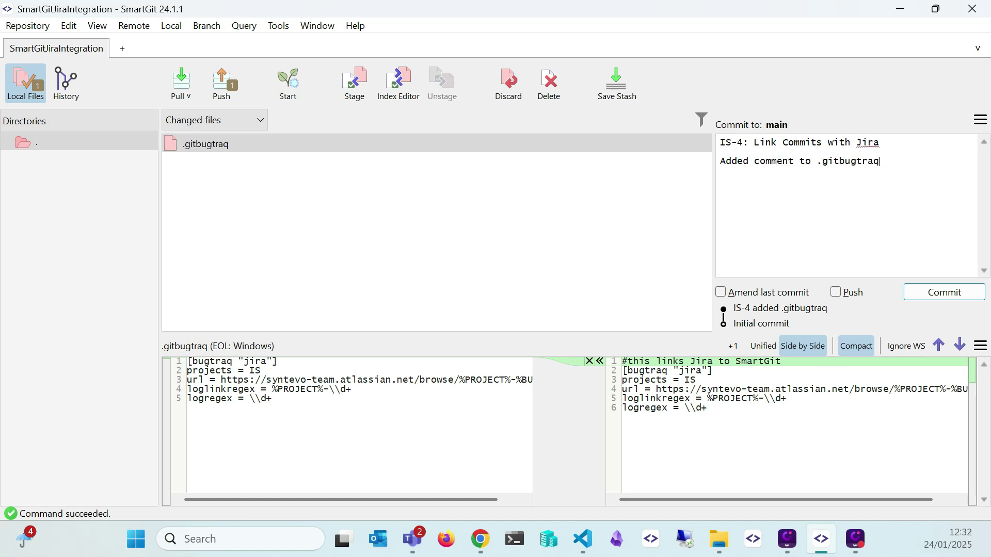
left_click(960, 292)
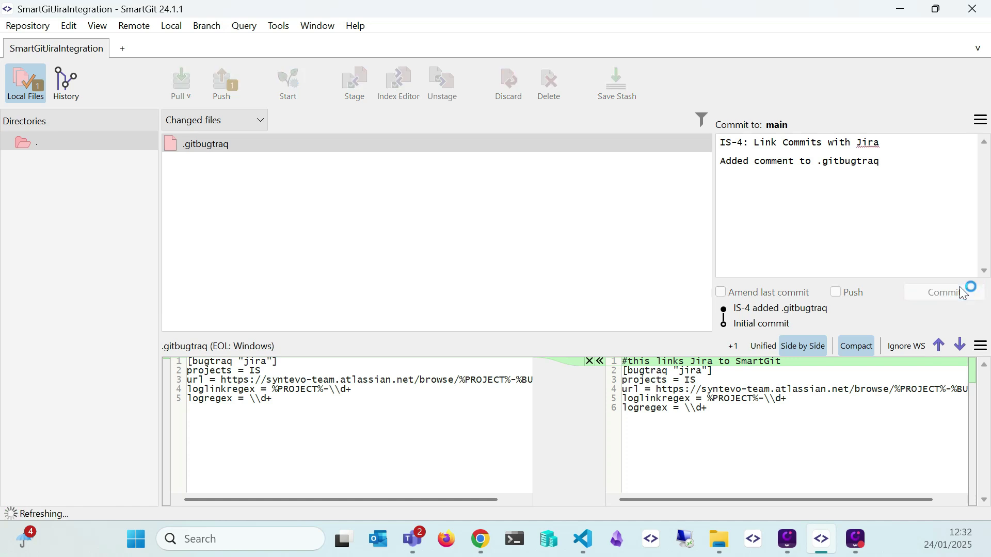